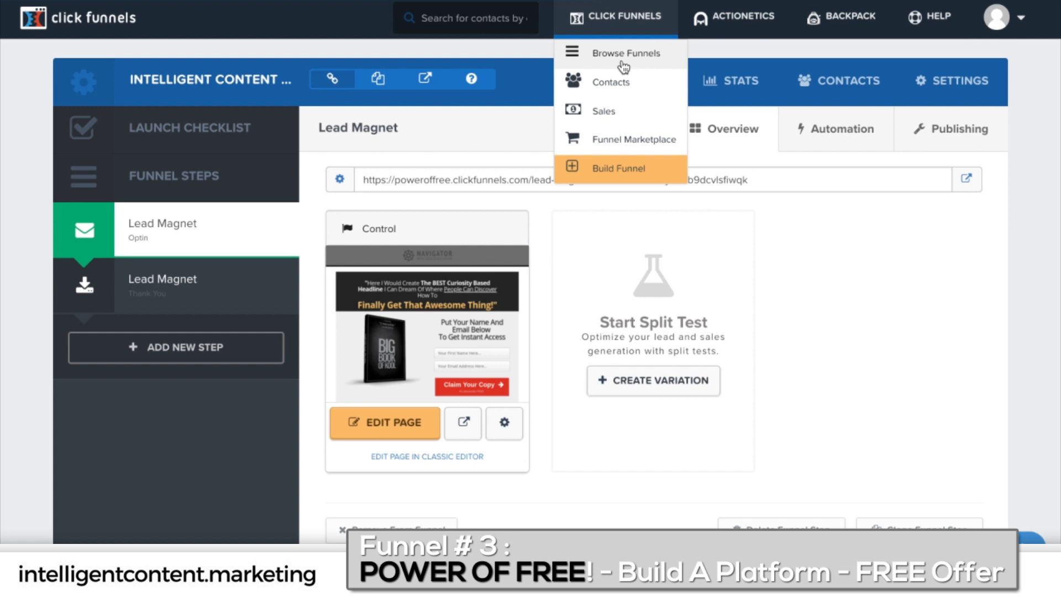
# Step: Open the Lead Magnet opt-in page of the FREE Offer funnel in the page editor
pyautogui.click(623, 67)
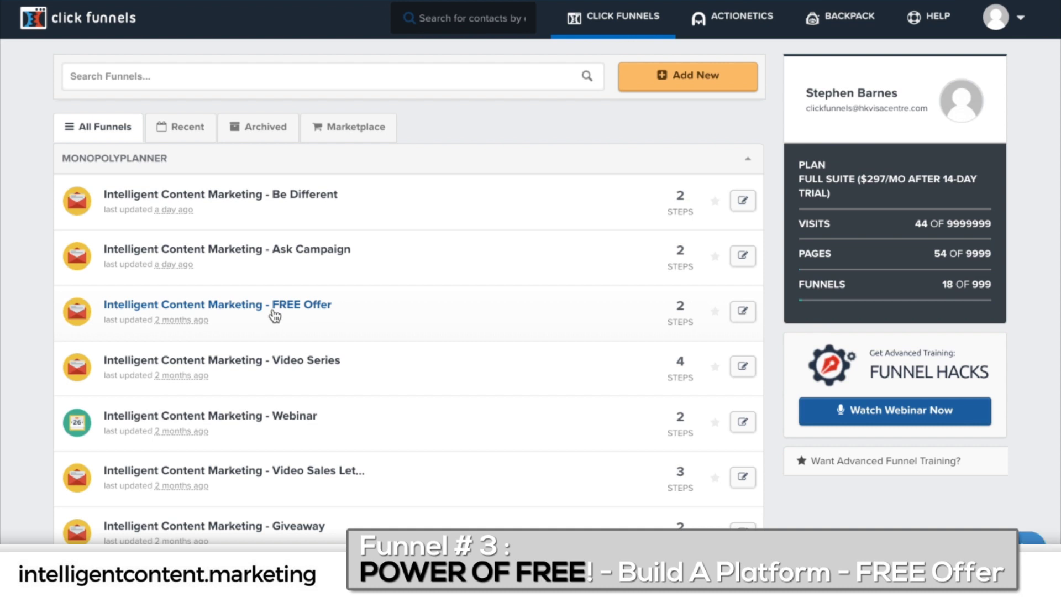
pyautogui.click(275, 317)
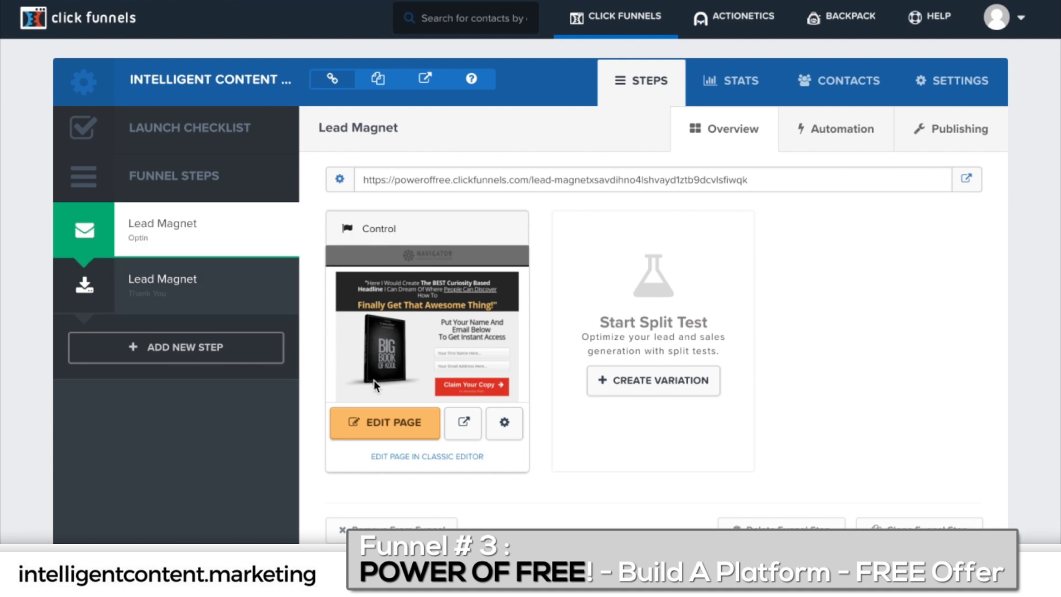
pyautogui.click(413, 427)
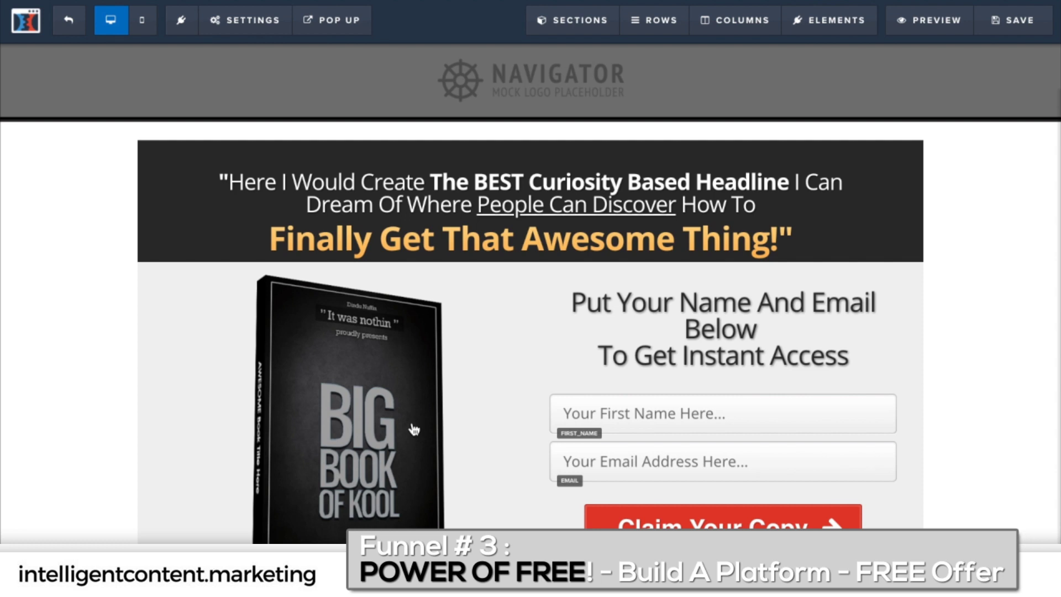
pyautogui.scroll(-3, 413, 429)
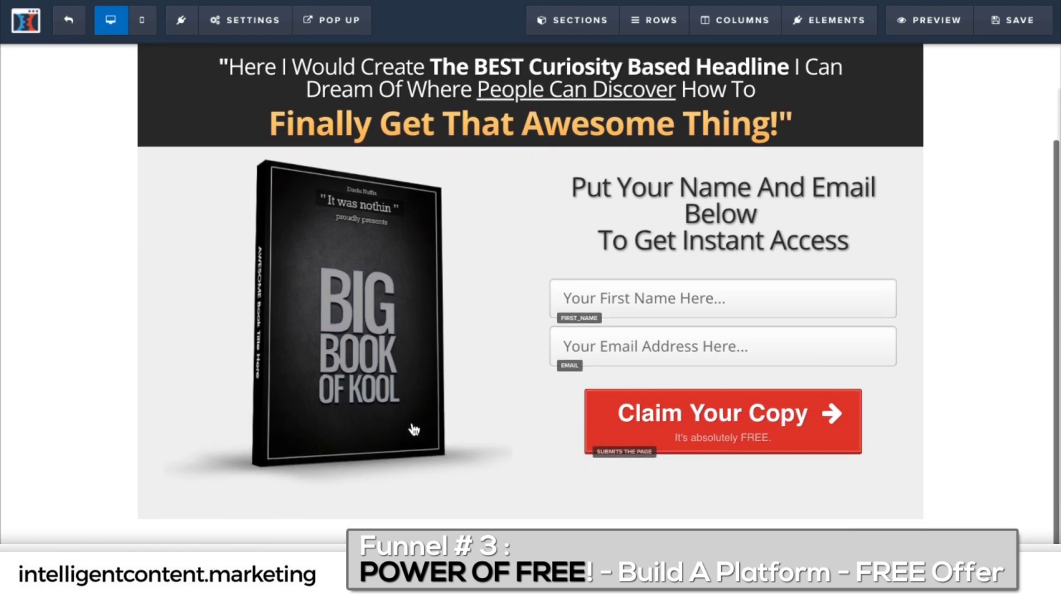
pyautogui.scroll(3, 413, 429)
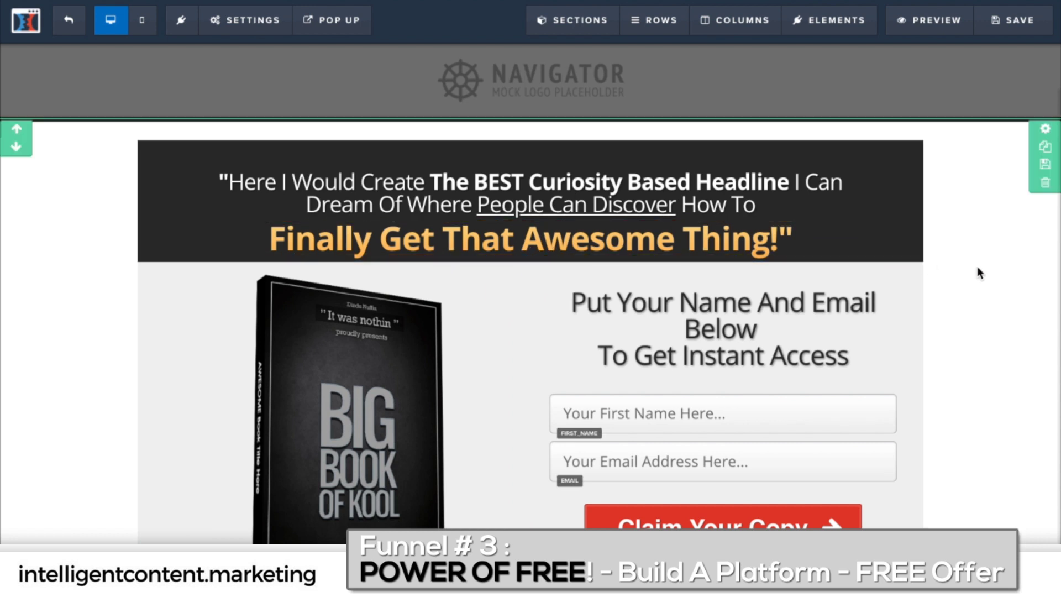
pyautogui.scroll(-3, 978, 269)
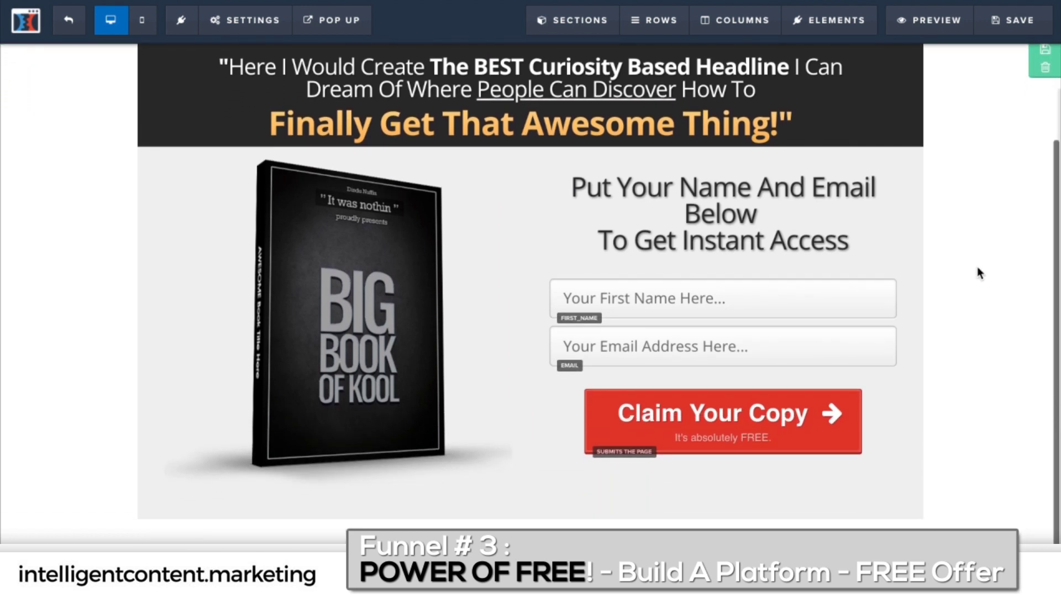
pyautogui.scroll(1, 979, 273)
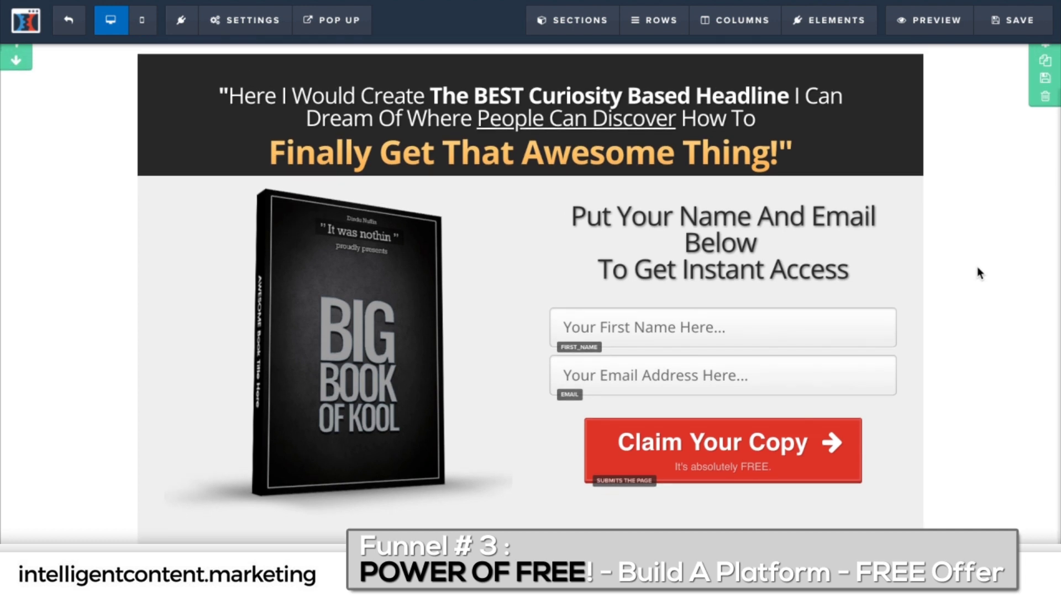
pyautogui.scroll(3, 977, 272)
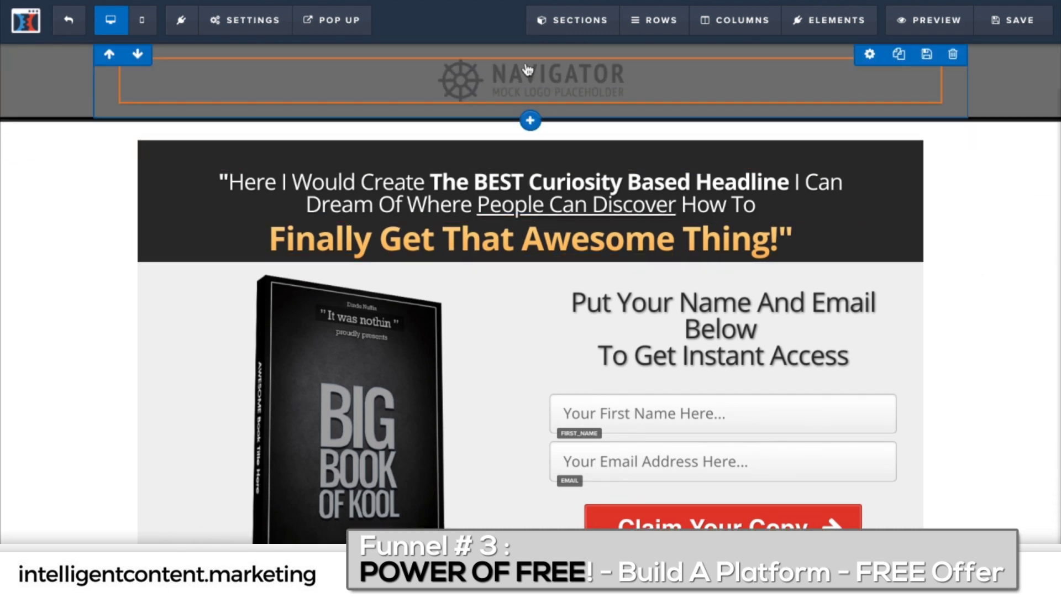
# Step: Swap the Navigator placeholder logo for the Tribes image from the image library
pyautogui.click(532, 76)
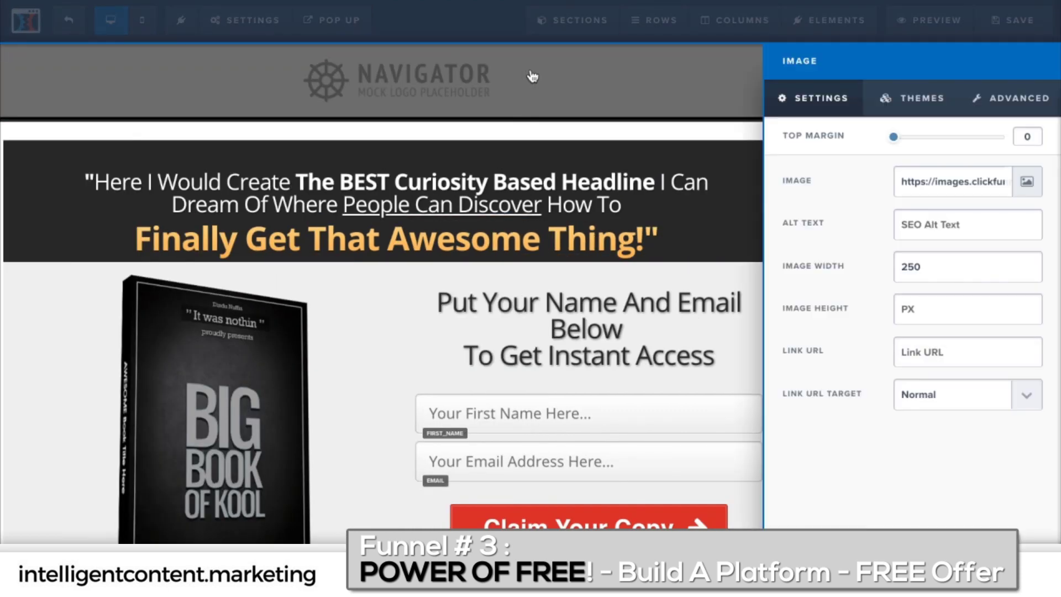
pyautogui.click(1027, 187)
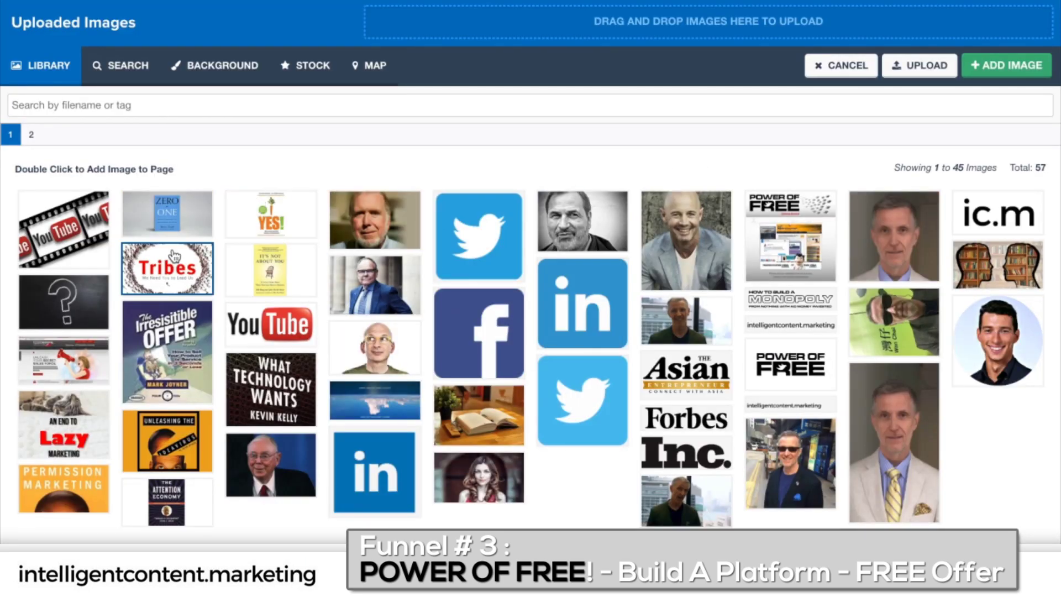
pyautogui.doubleClick(174, 255)
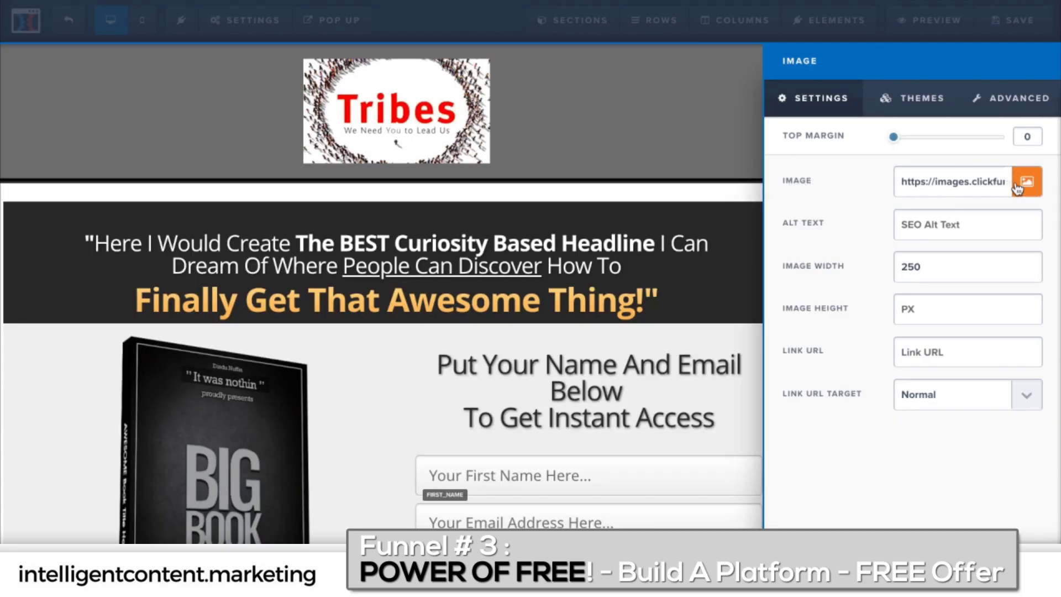
pyautogui.click(588, 107)
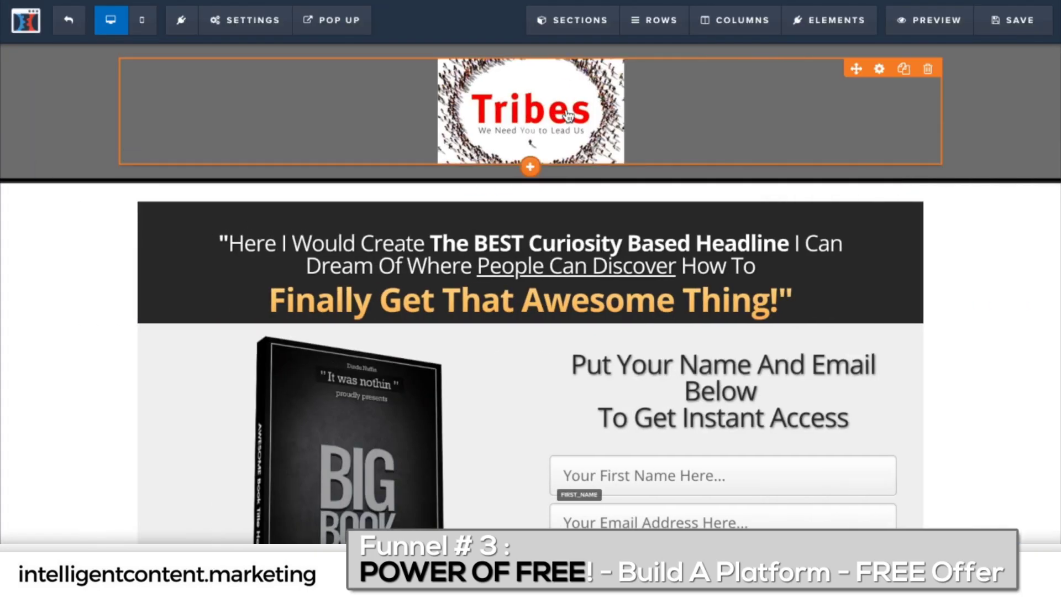
# Step: Reduce the Tribes logo's image width to 150 pixels
pyautogui.click(567, 116)
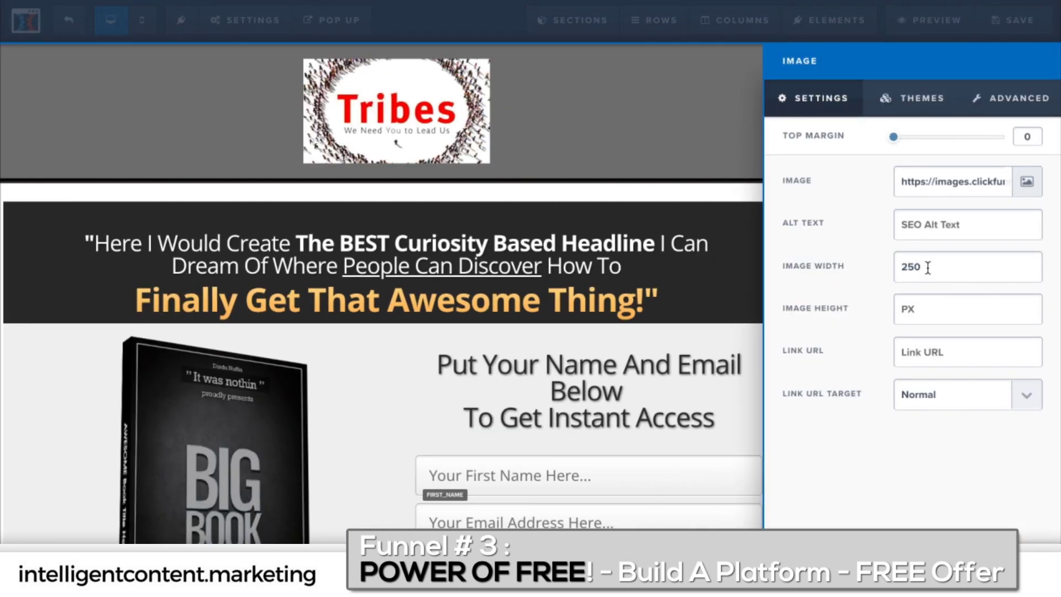
pyautogui.doubleClick(928, 268)
pyautogui.write('200')
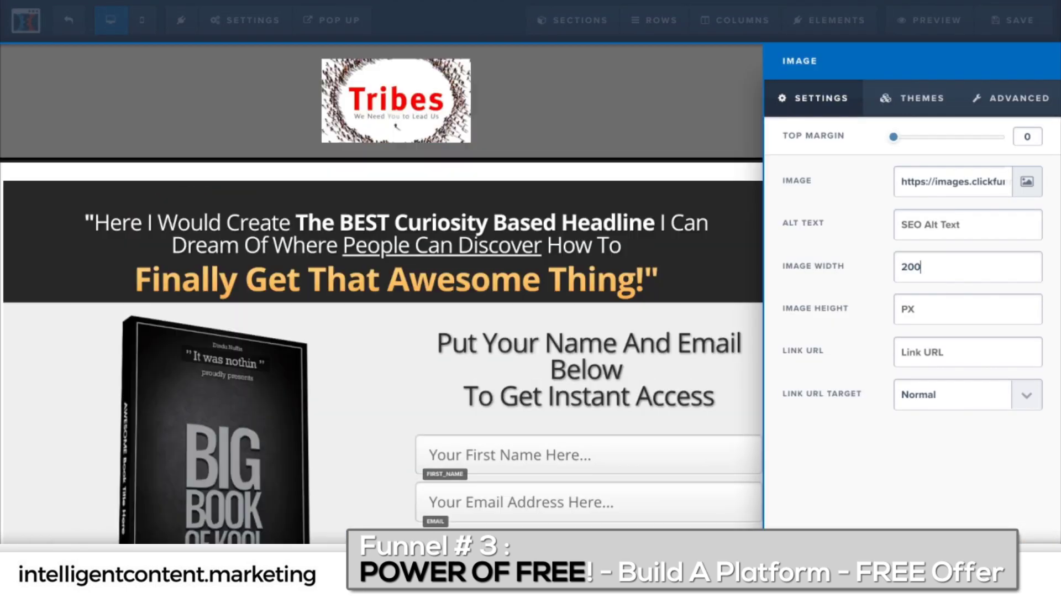
pyautogui.press('BackSpace')
pyautogui.press('BackSpace')
pyautogui.press('BackSpace')
pyautogui.write('150')
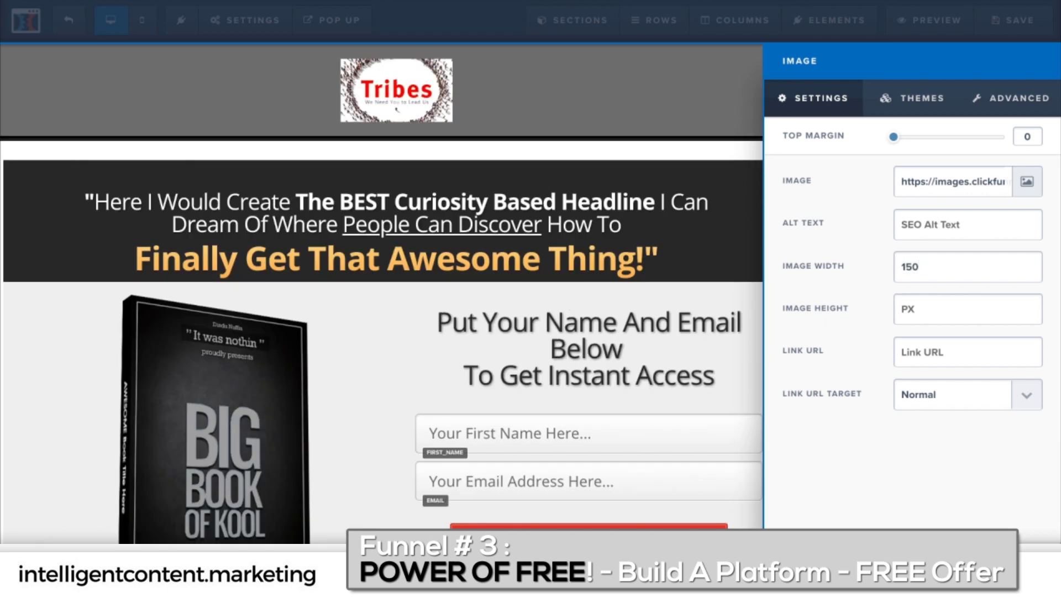
# Step: Give the logo header section a white background colour
pyautogui.click(688, 287)
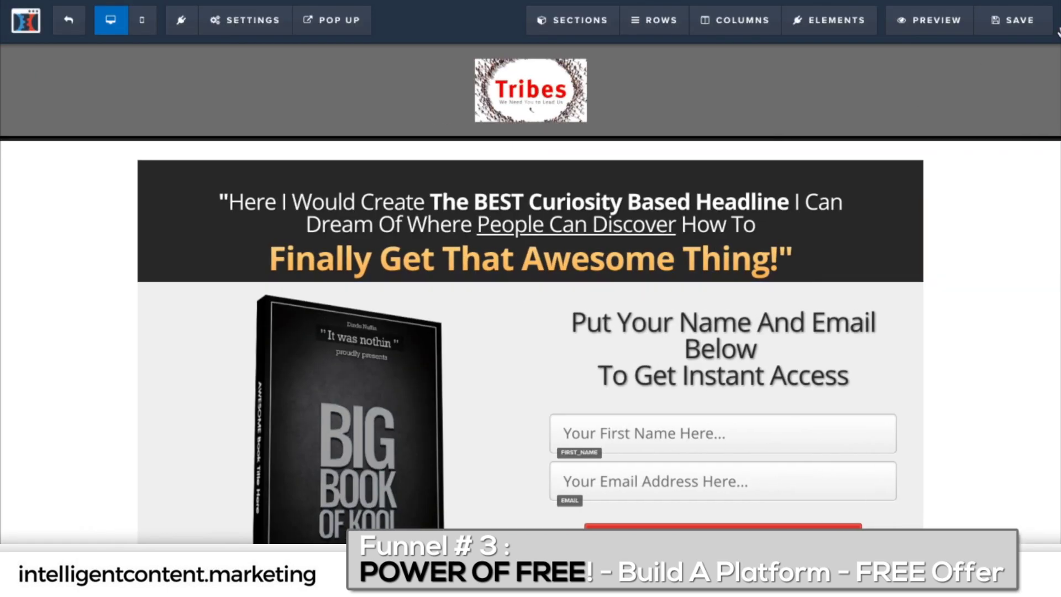
pyautogui.click(1045, 55)
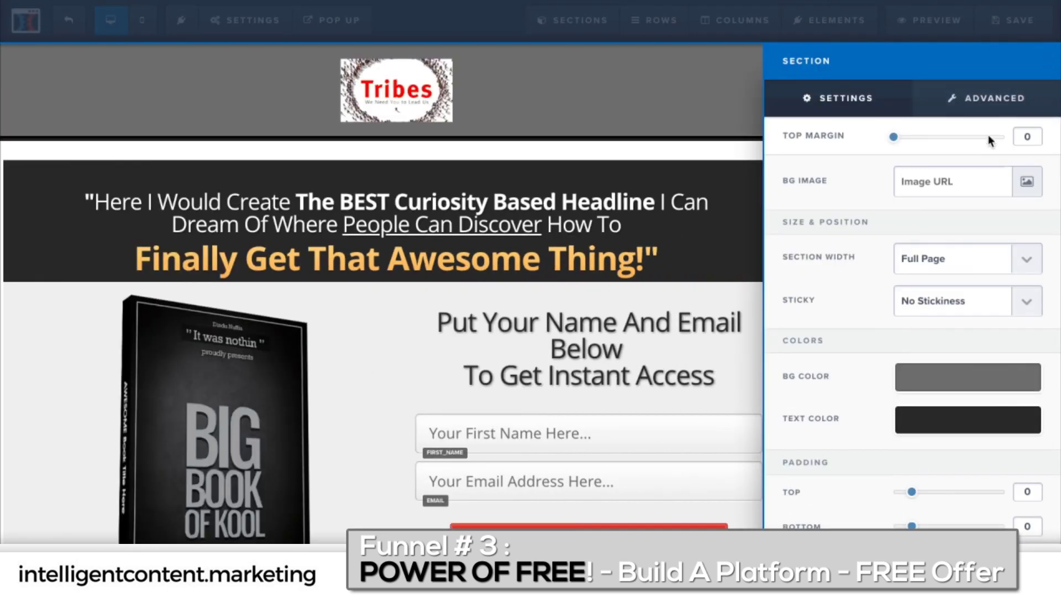
pyautogui.click(947, 384)
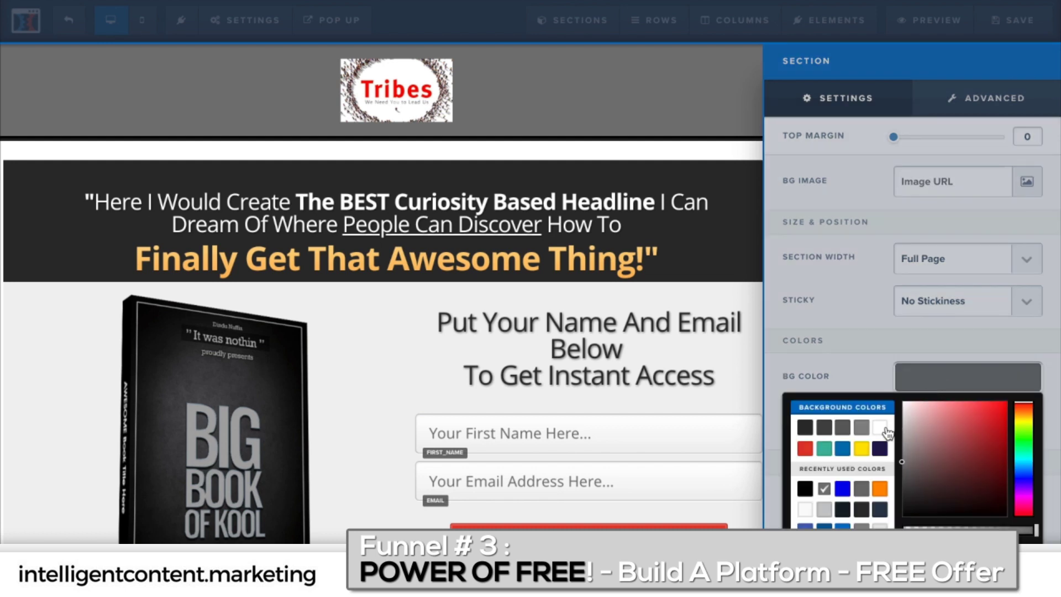
pyautogui.click(880, 429)
pyautogui.click(592, 202)
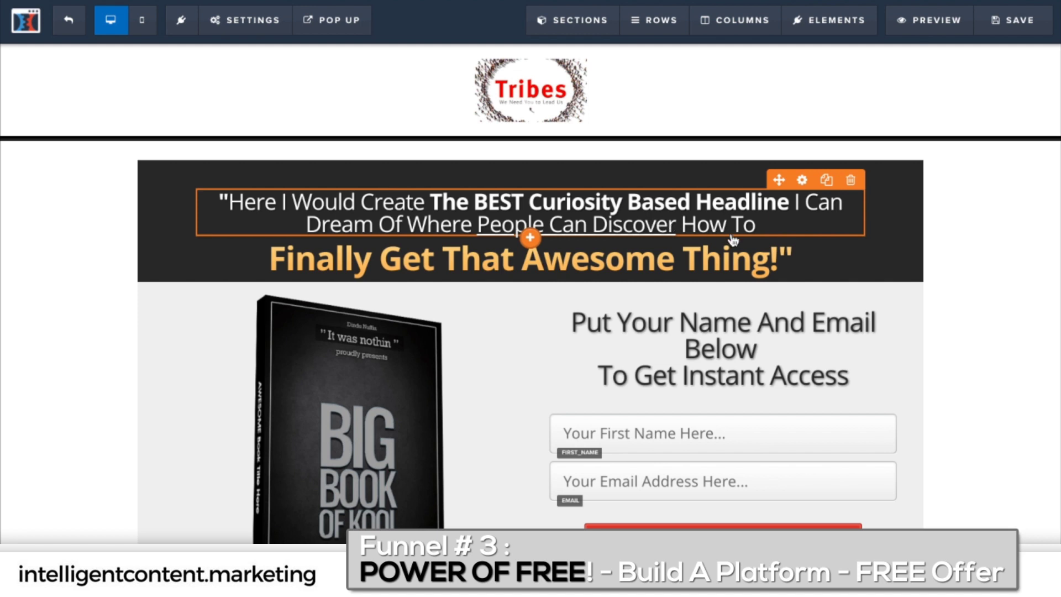
pyautogui.scroll(-3, 740, 275)
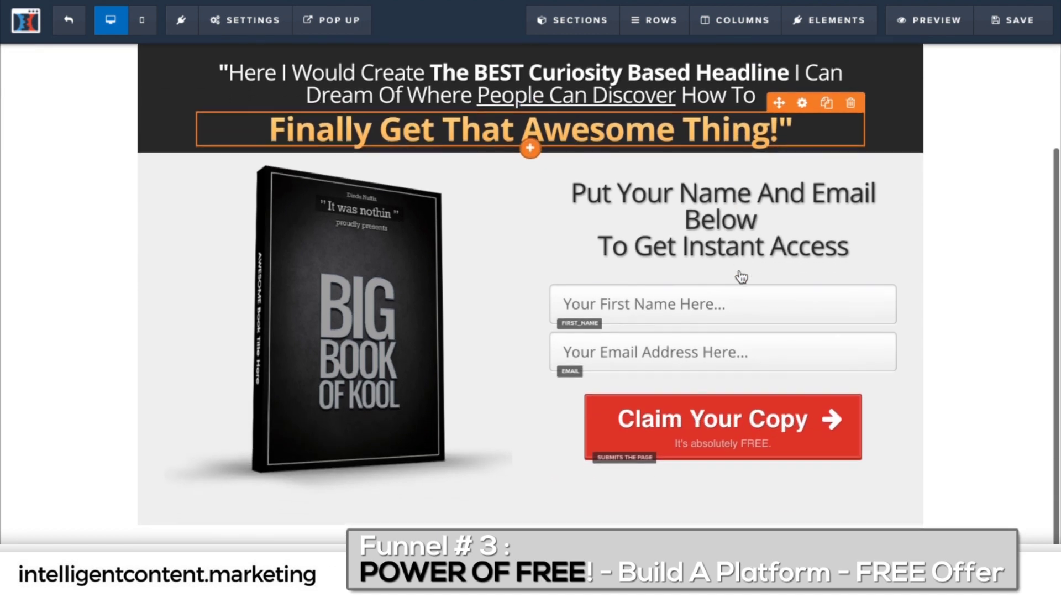
pyautogui.scroll(2, 740, 277)
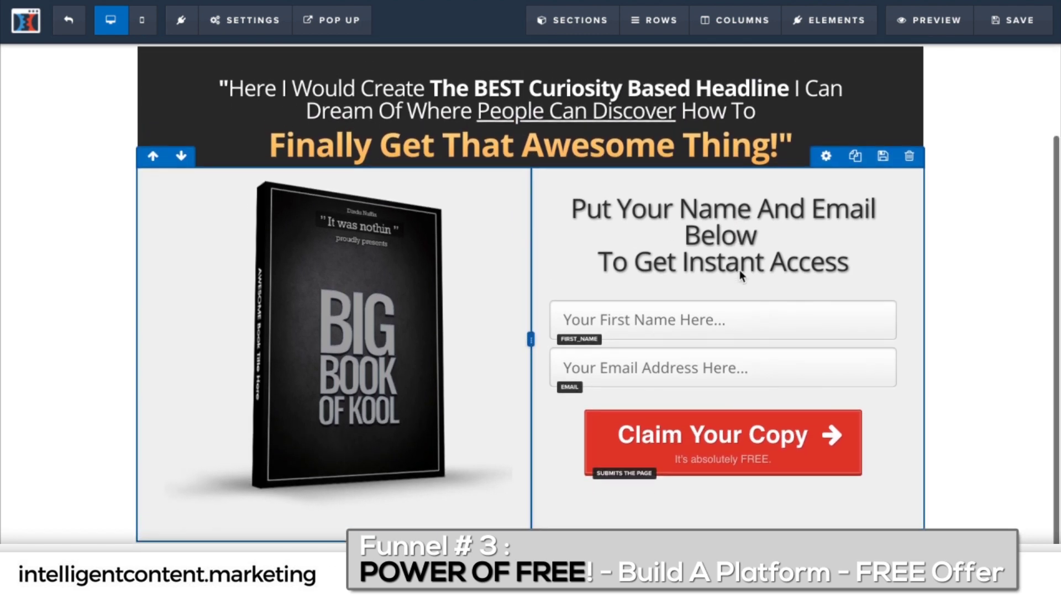
pyautogui.scroll(1, 739, 269)
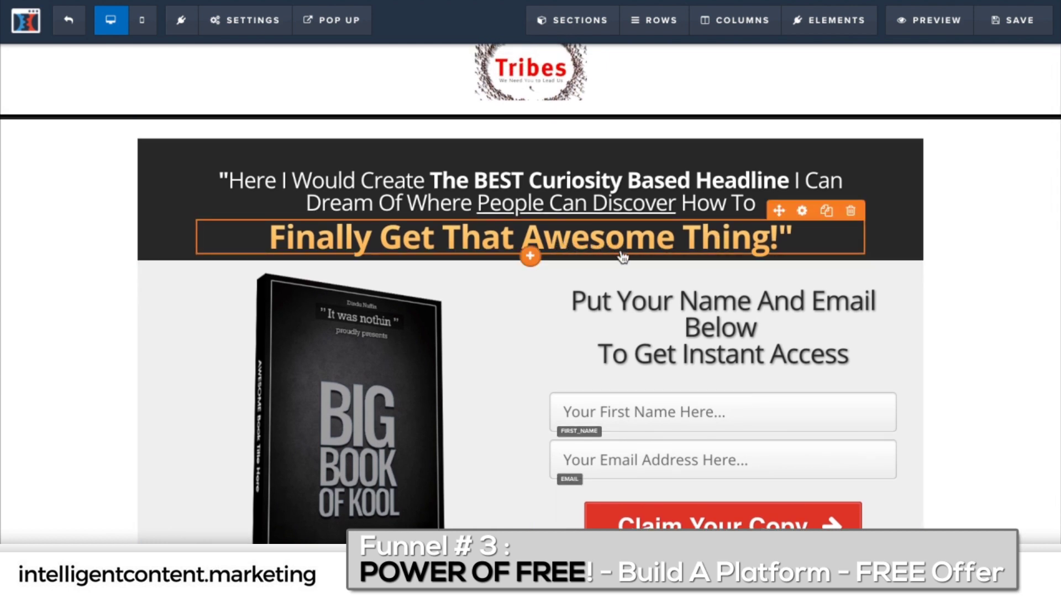
pyautogui.scroll(-3, 626, 298)
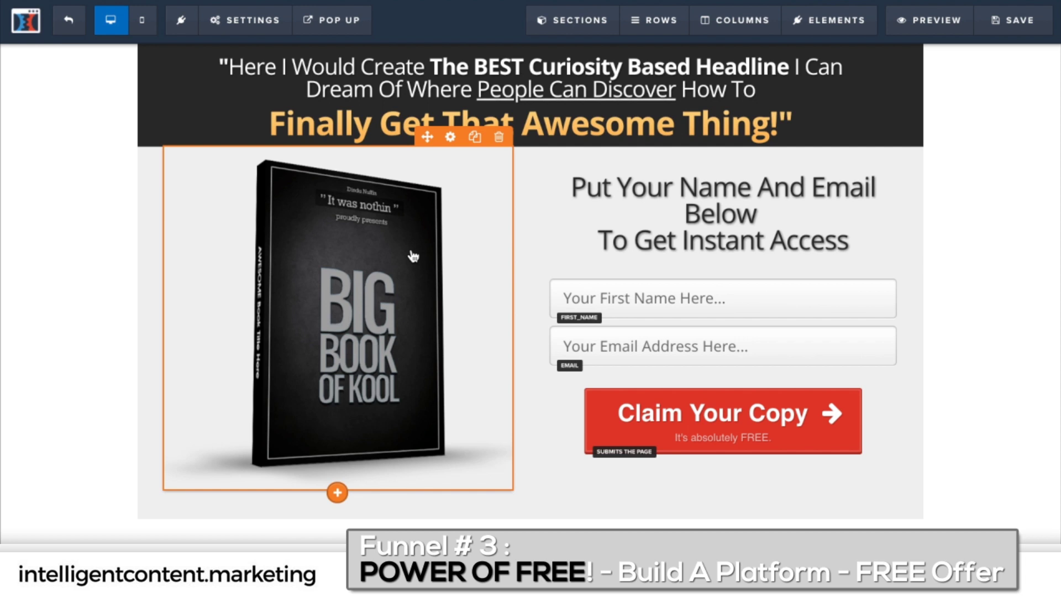
pyautogui.scroll(1, 414, 254)
pyautogui.scroll(2, 526, 199)
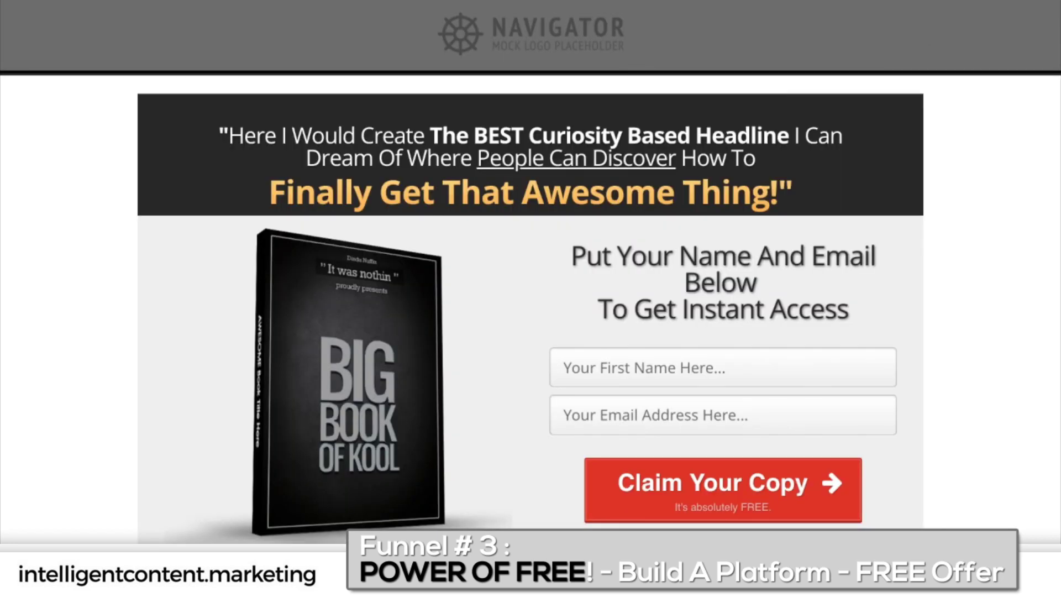
# Step: Submit the previewed opt-in form with a name and suggested email to reach the Thank You page
pyautogui.click(927, 22)
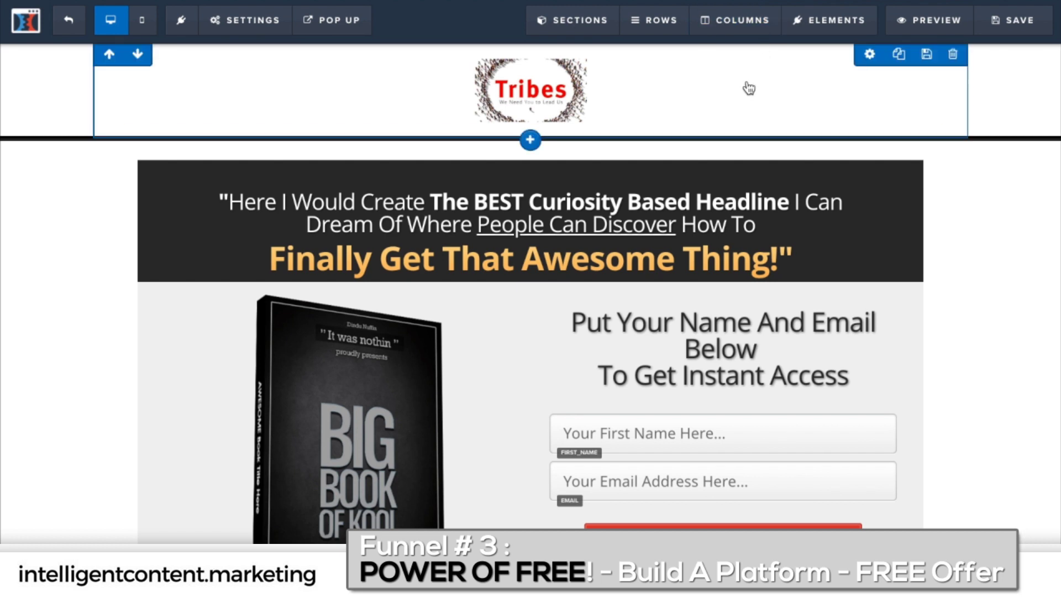
pyautogui.moveTo(530, 91)
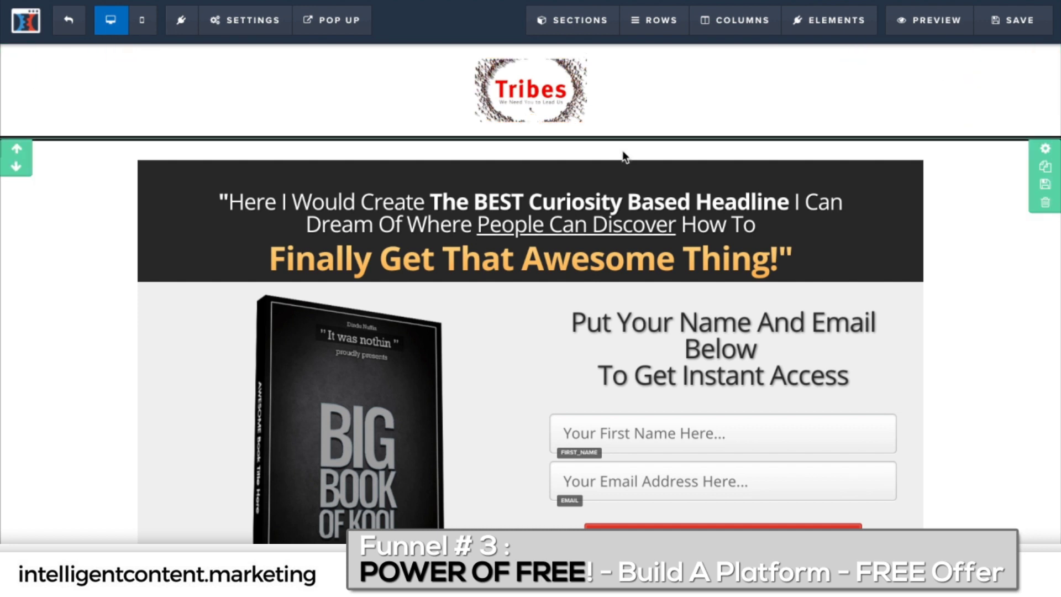
pyautogui.scroll(-1, 622, 152)
pyautogui.scroll(-2, 623, 152)
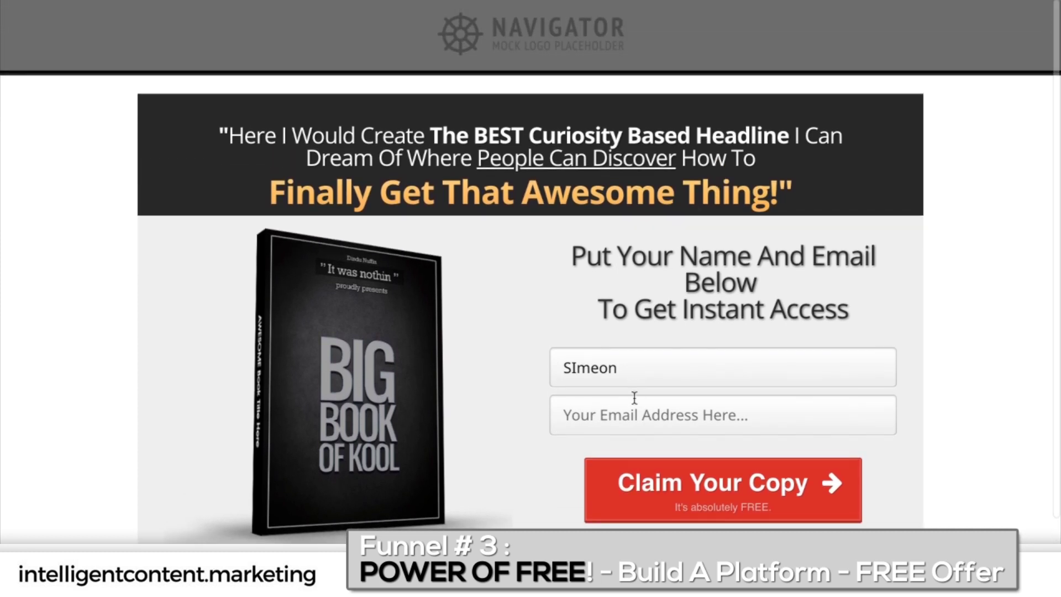
pyautogui.click(634, 412)
pyautogui.click(631, 443)
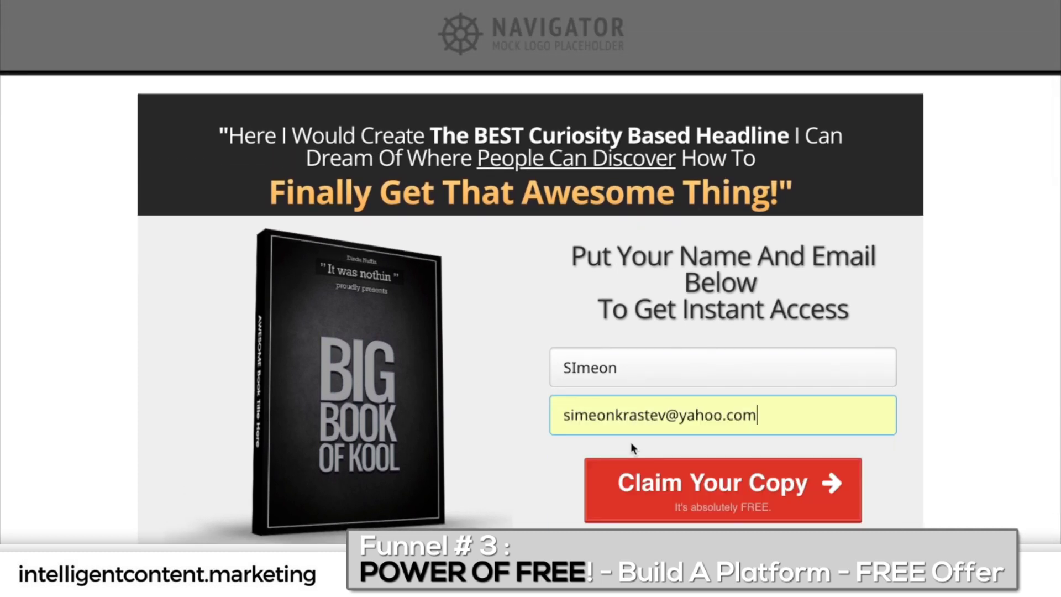
pyautogui.click(678, 489)
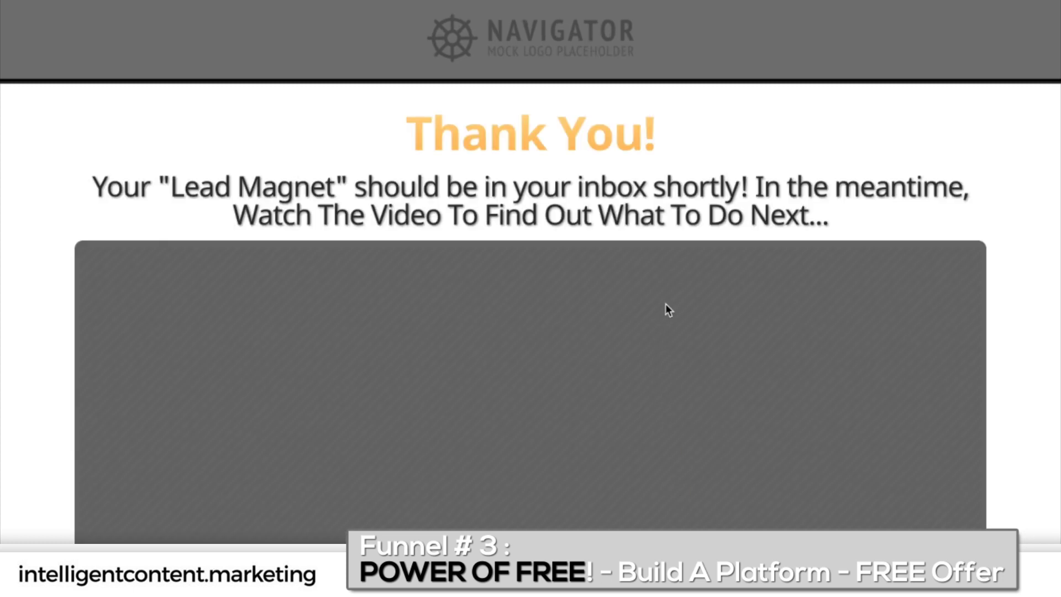
pyautogui.scroll(-2, 667, 310)
pyautogui.scroll(2, 667, 309)
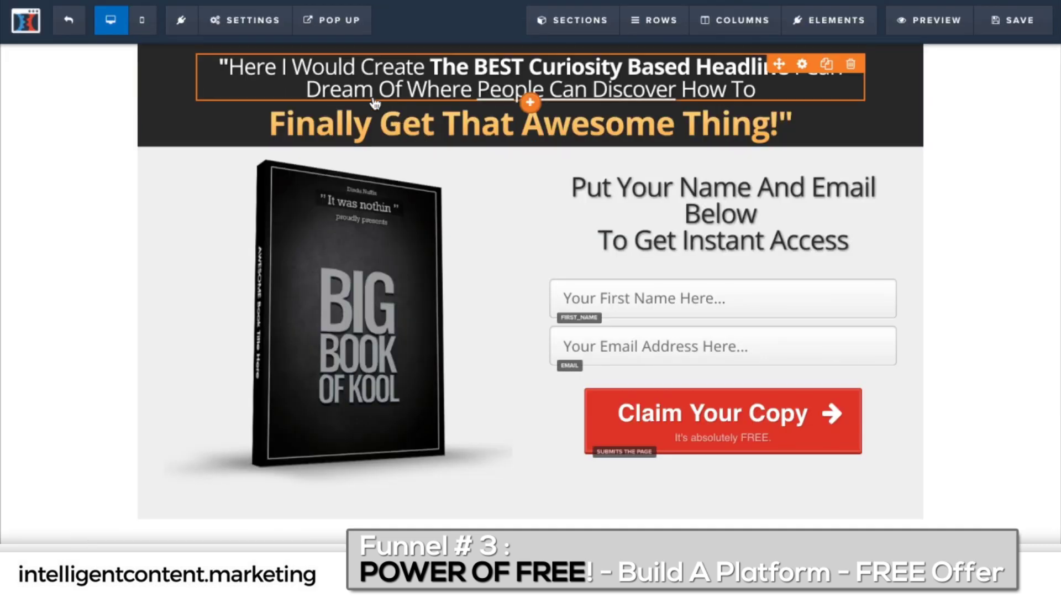
pyautogui.scroll(2, 533, 95)
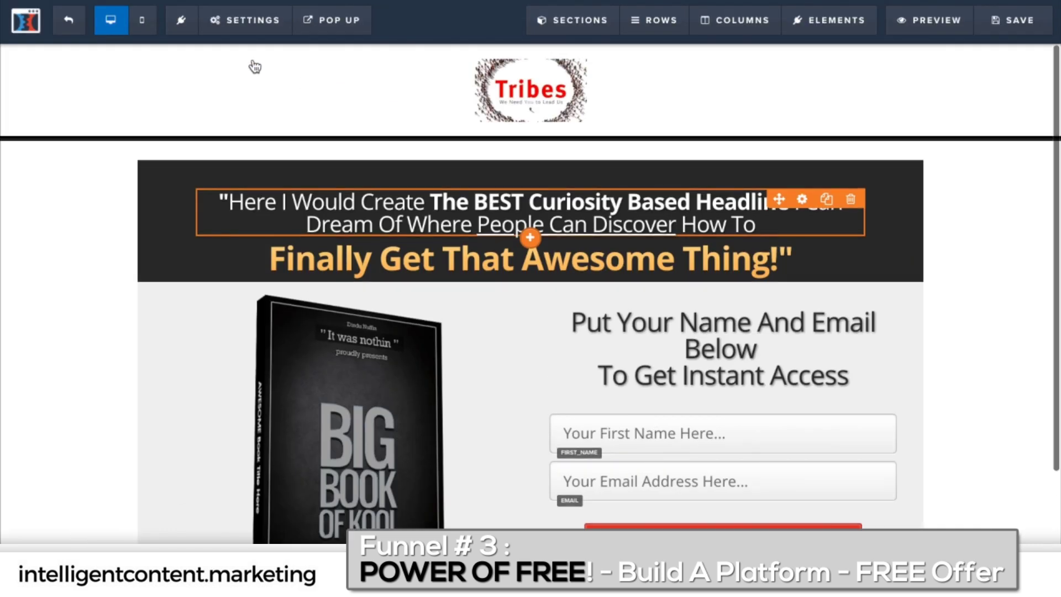
# Step: Leave the opt-in editor and open the Thank You Lead Magnet step's page for editing
pyautogui.click(56, 23)
pyautogui.moveTo(531, 91)
pyautogui.click(624, 153)
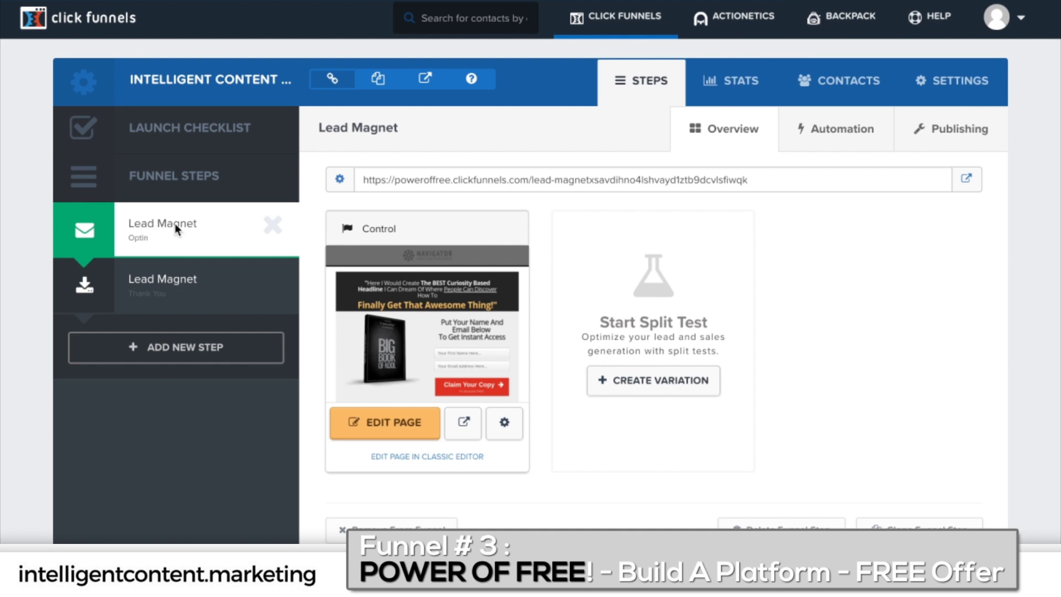
pyautogui.click(186, 279)
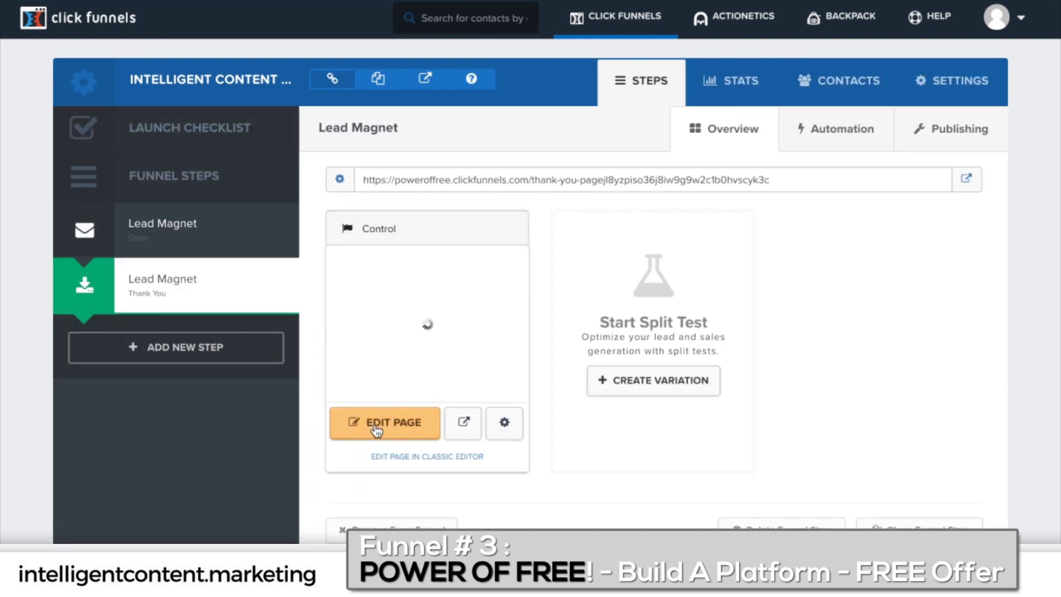
pyautogui.click(376, 430)
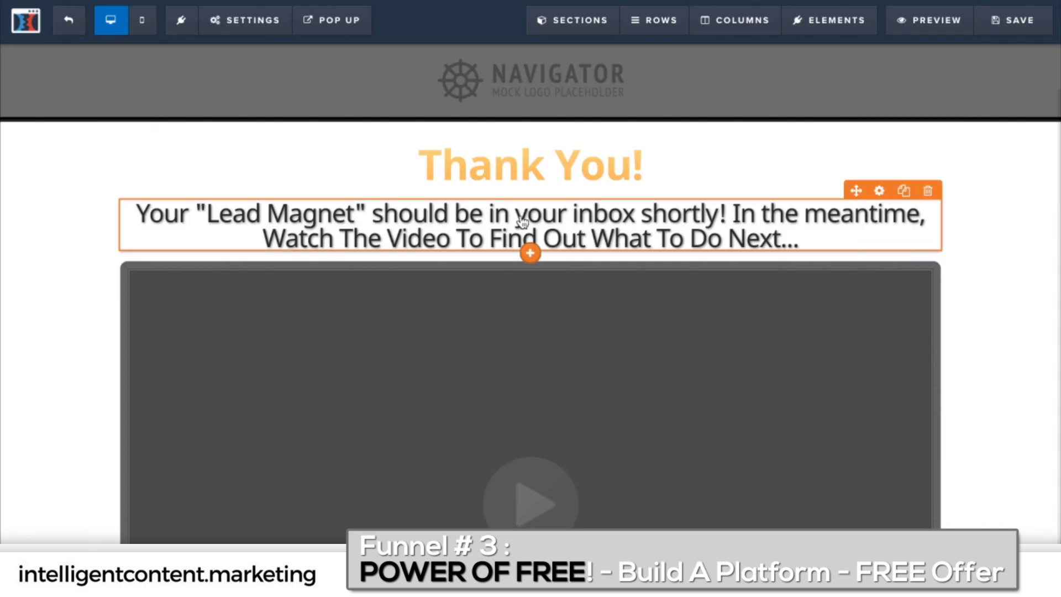
# Step: Look over the Thank You headline's settings, then show the list of addable page elements
pyautogui.click(595, 179)
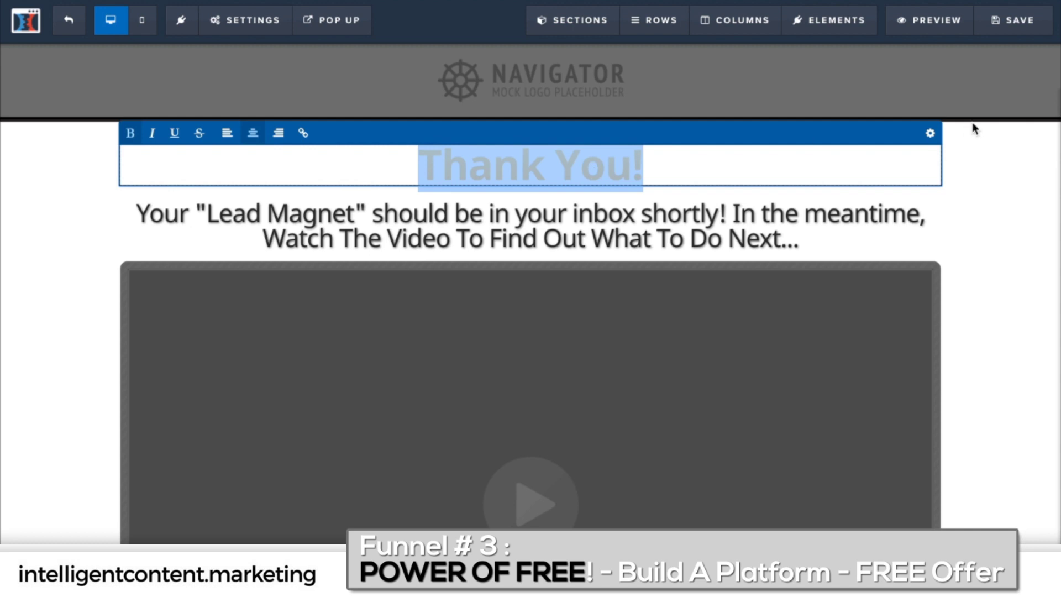
pyautogui.click(931, 135)
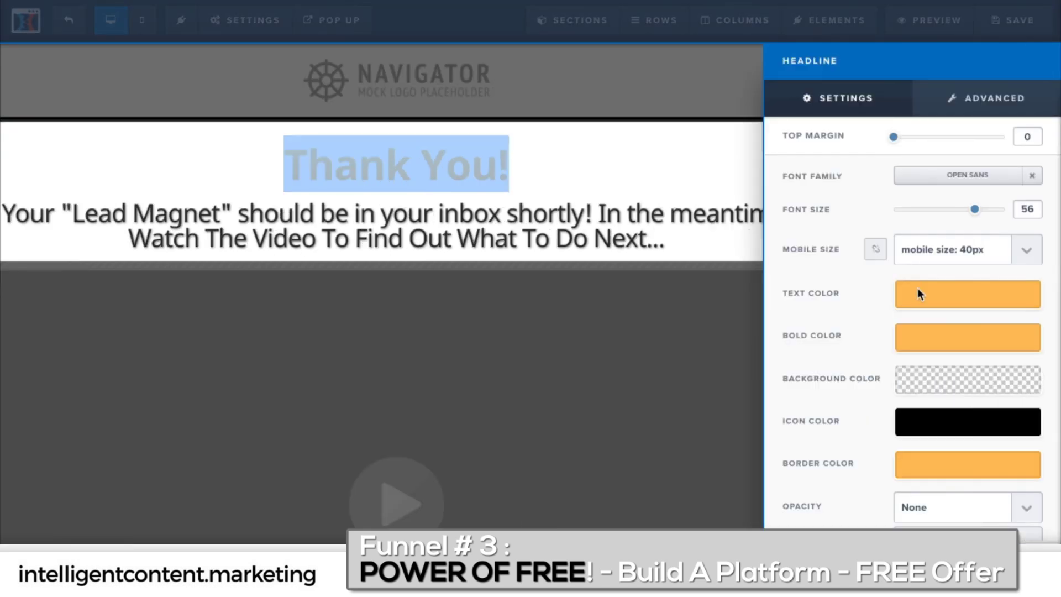
pyautogui.scroll(-1, 927, 424)
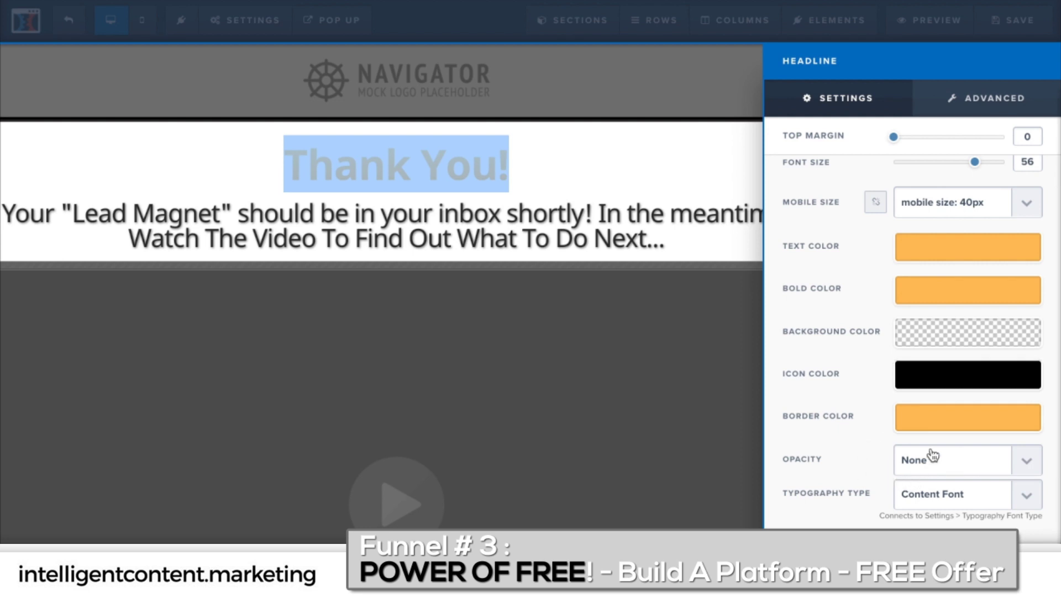
pyautogui.click(639, 240)
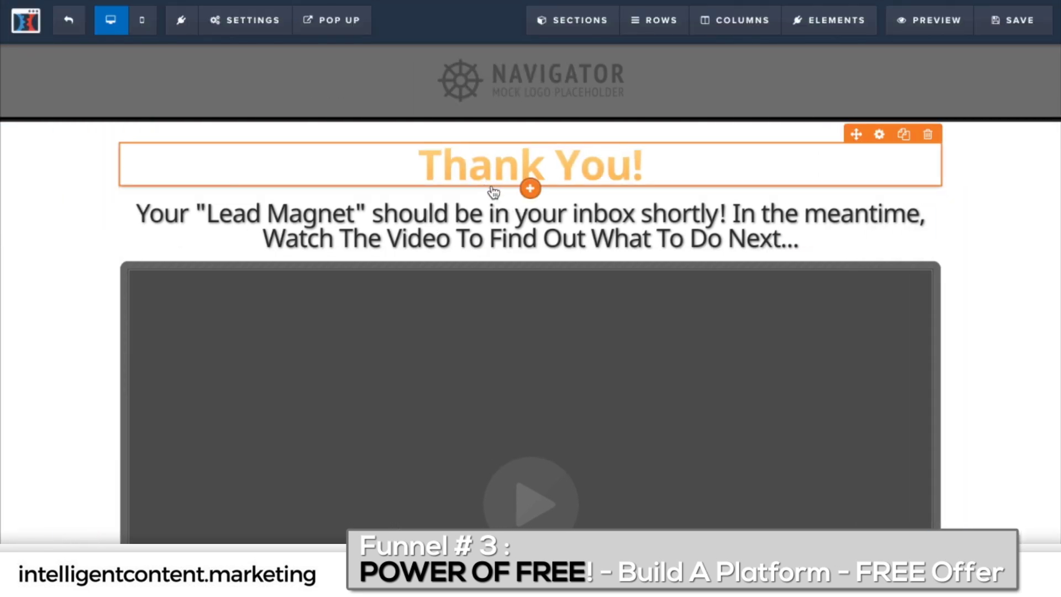
pyautogui.click(527, 189)
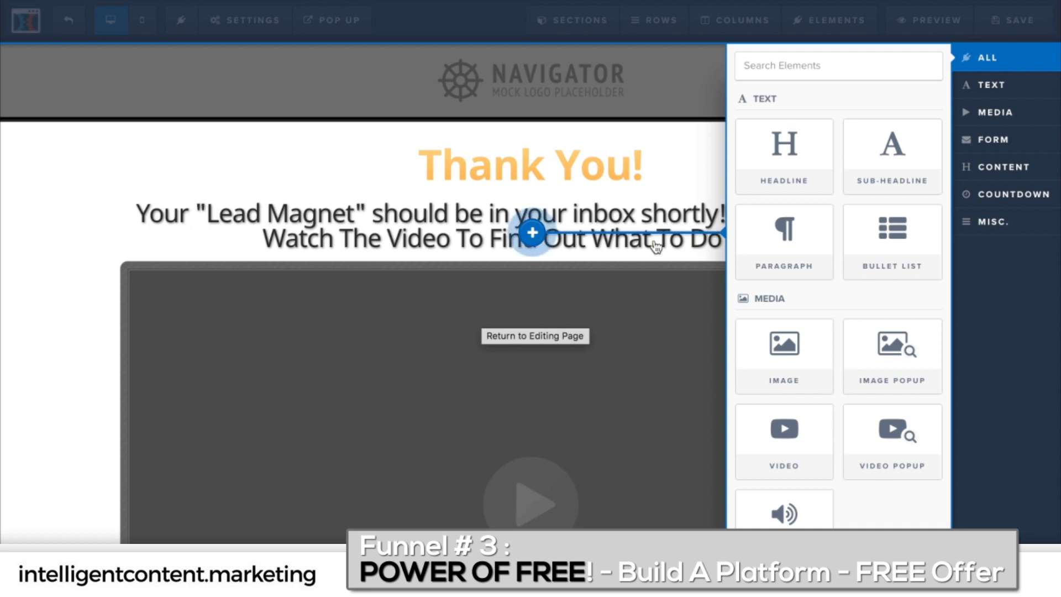
# Step: Give The Next Step button a Show / Hide action instead of adding a new element
pyautogui.click(464, 328)
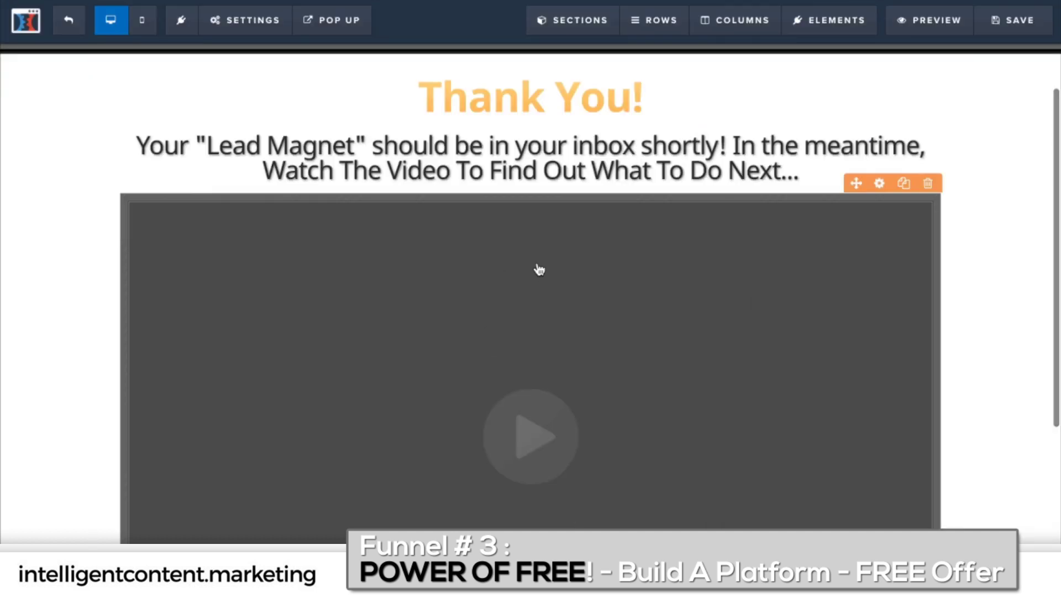
pyautogui.scroll(-3, 540, 268)
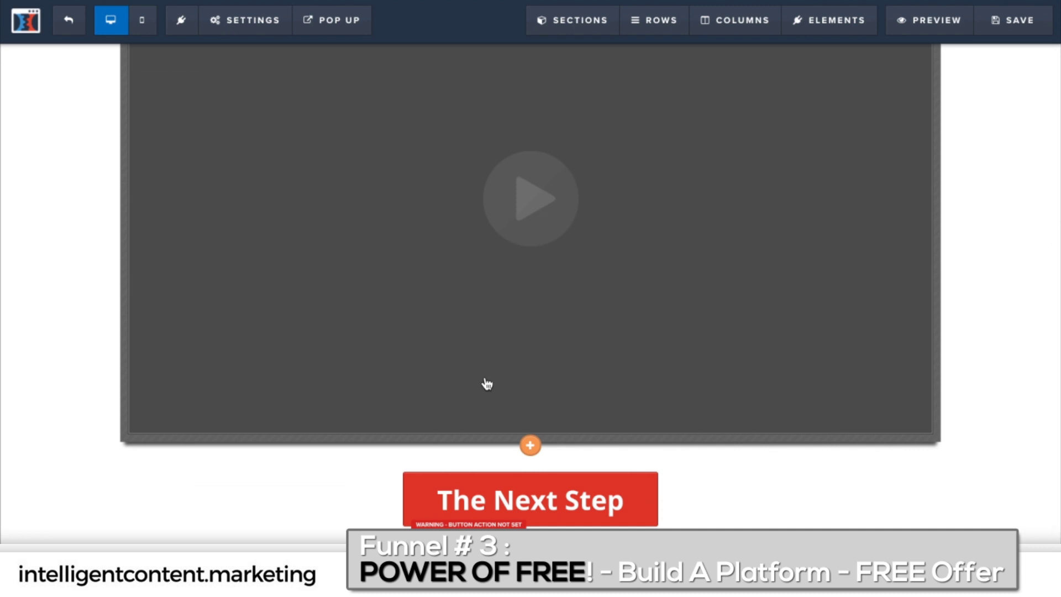
pyautogui.scroll(3, 487, 384)
pyautogui.scroll(-3, 486, 384)
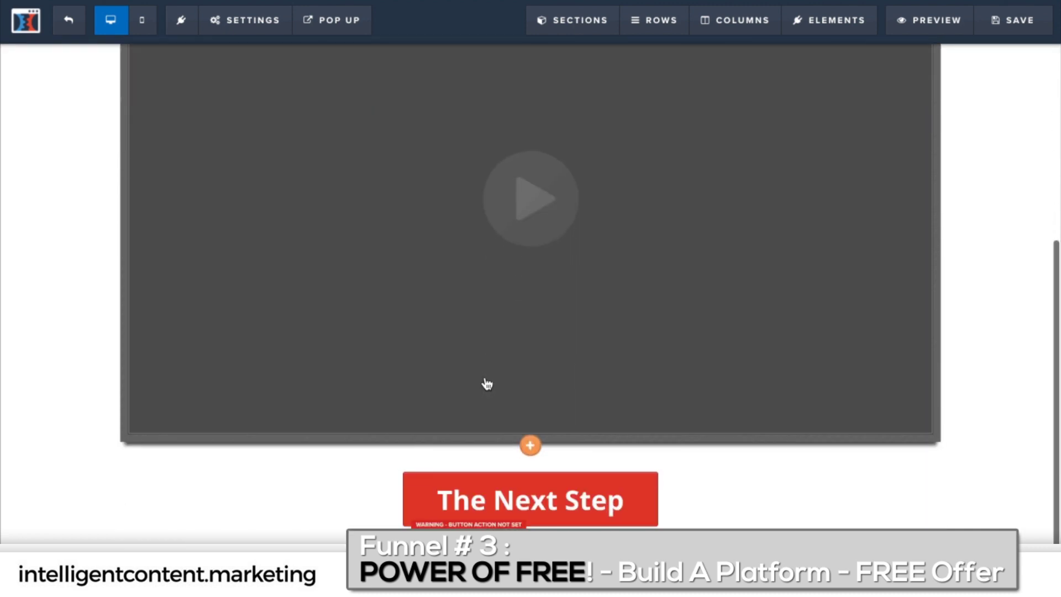
pyautogui.click(493, 491)
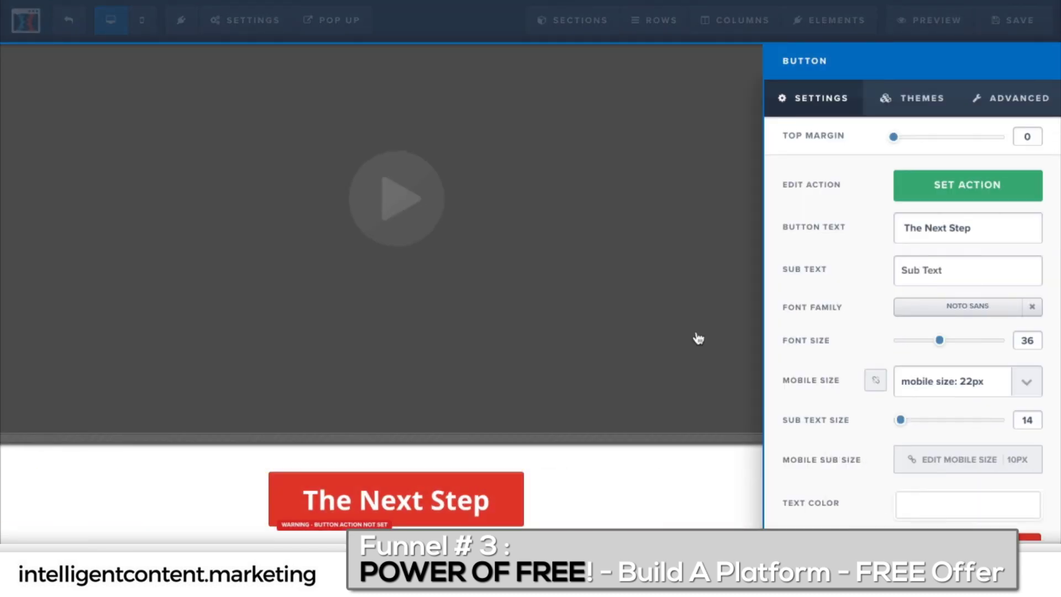
pyautogui.click(925, 194)
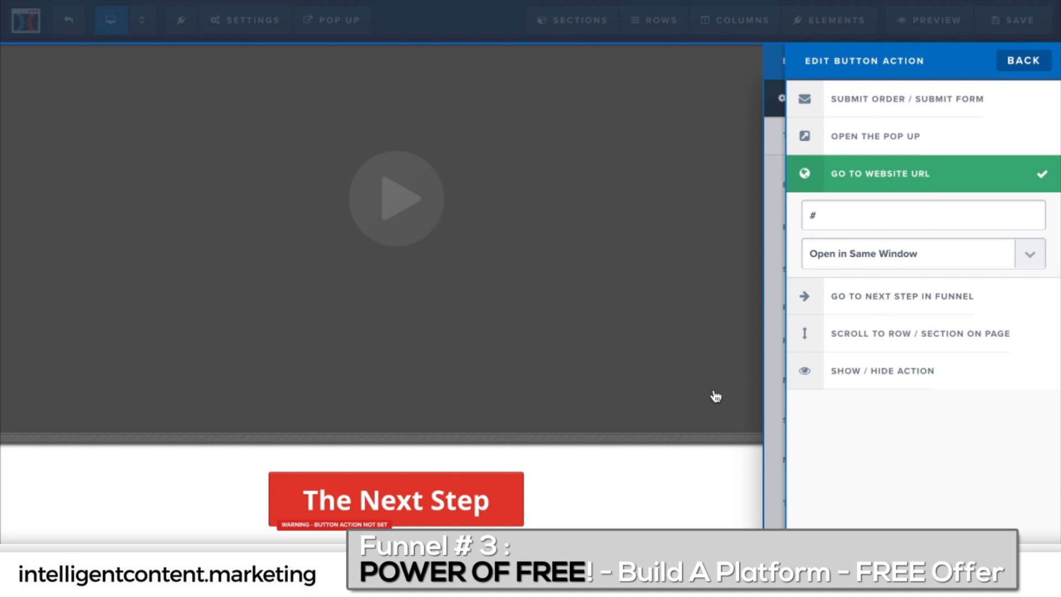
pyautogui.click(846, 381)
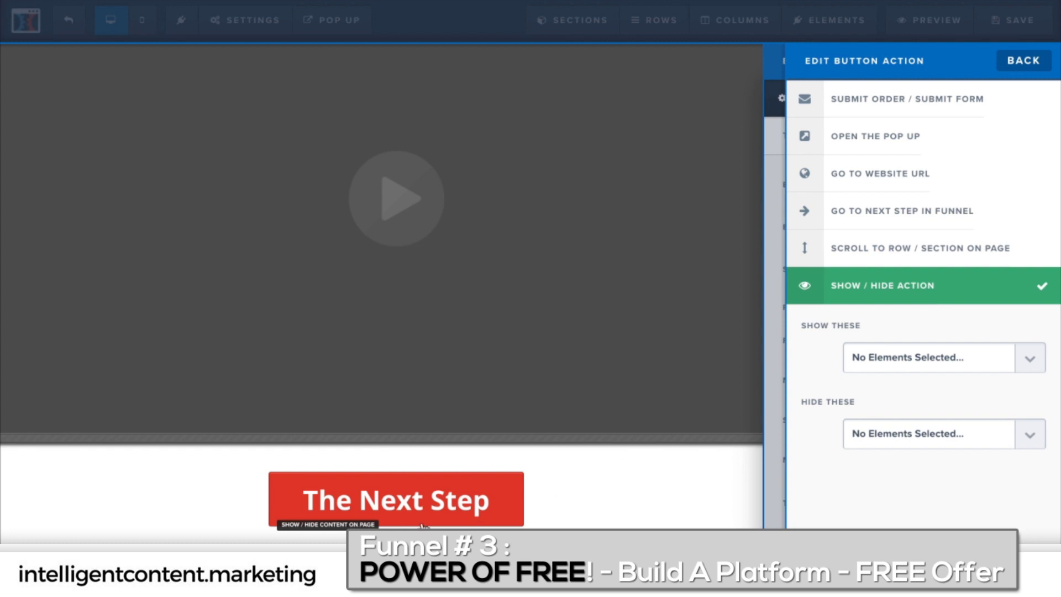